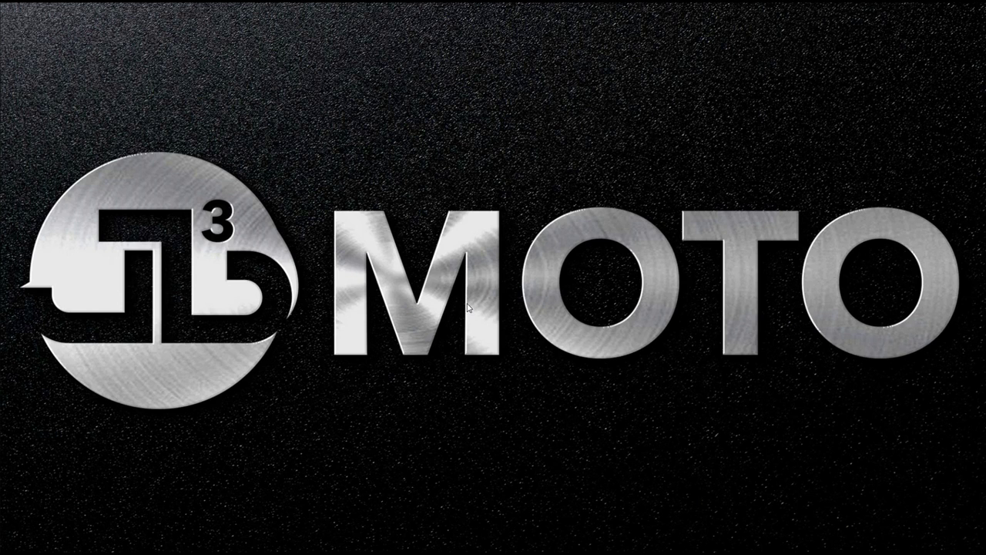
Step: Bring the Fusion 360 window with its untitled inch design forward from the taskbar
{"action": "mouse_move", "coordinate": [2, 271]}
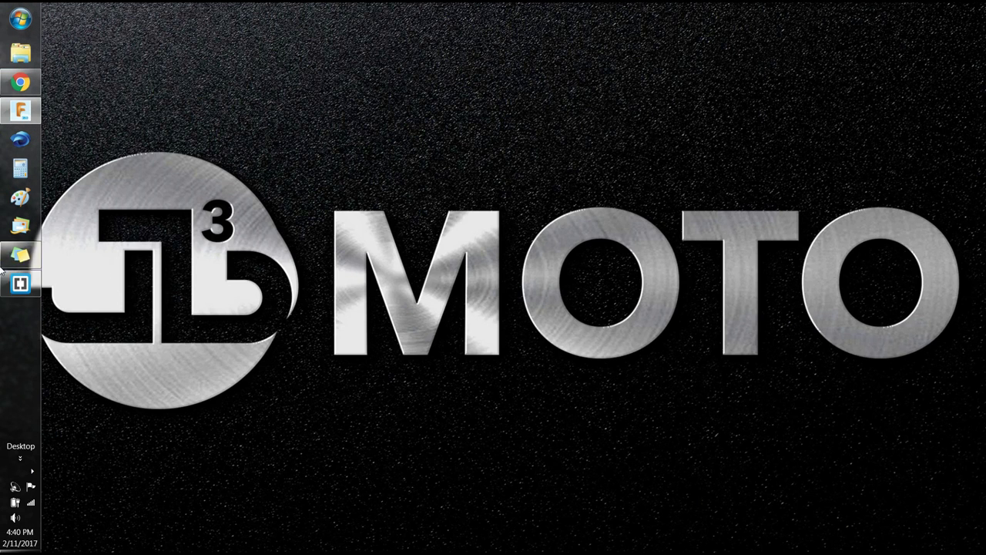
{"action": "left_click", "coordinate": [11, 115]}
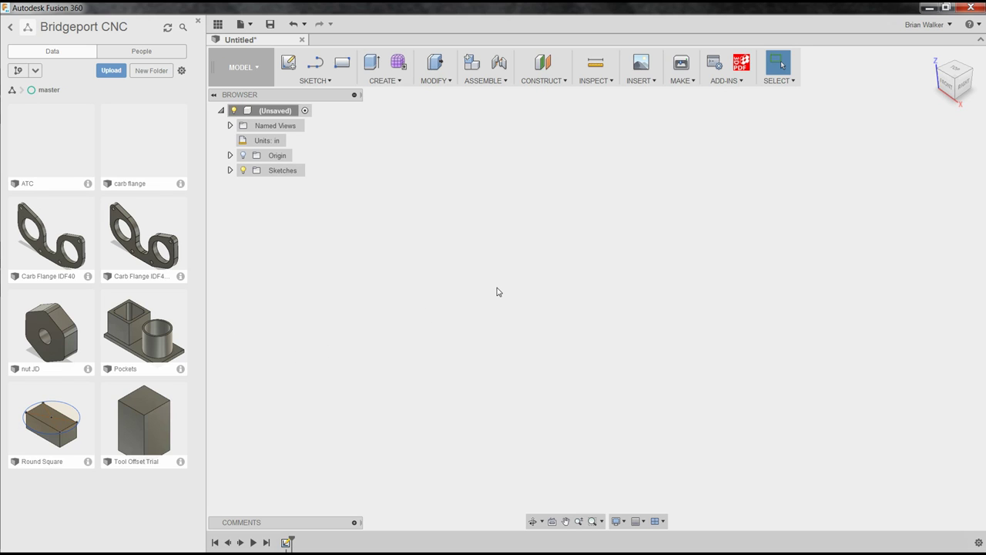
Step: Sketch a six-sided circumscribed polygon on the XY plane at the origin, radius 1.625/2 in
{"action": "left_click", "coordinate": [314, 82]}
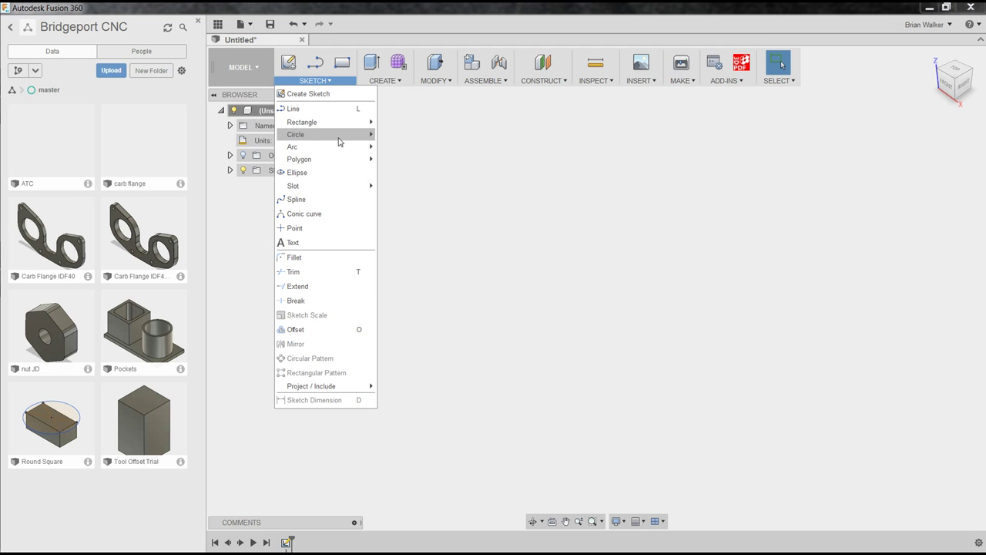
{"action": "mouse_move", "coordinate": [344, 163]}
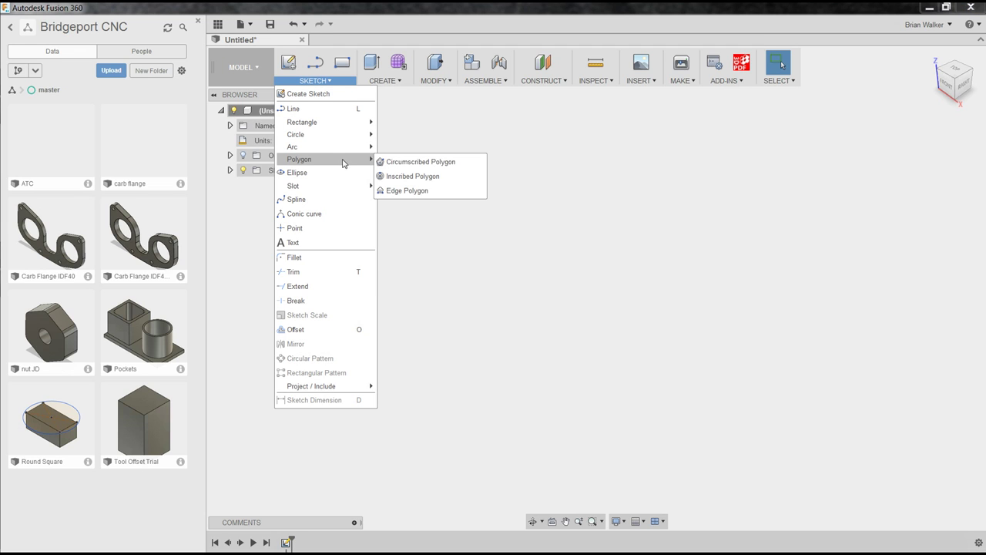
{"action": "left_click", "coordinate": [431, 168]}
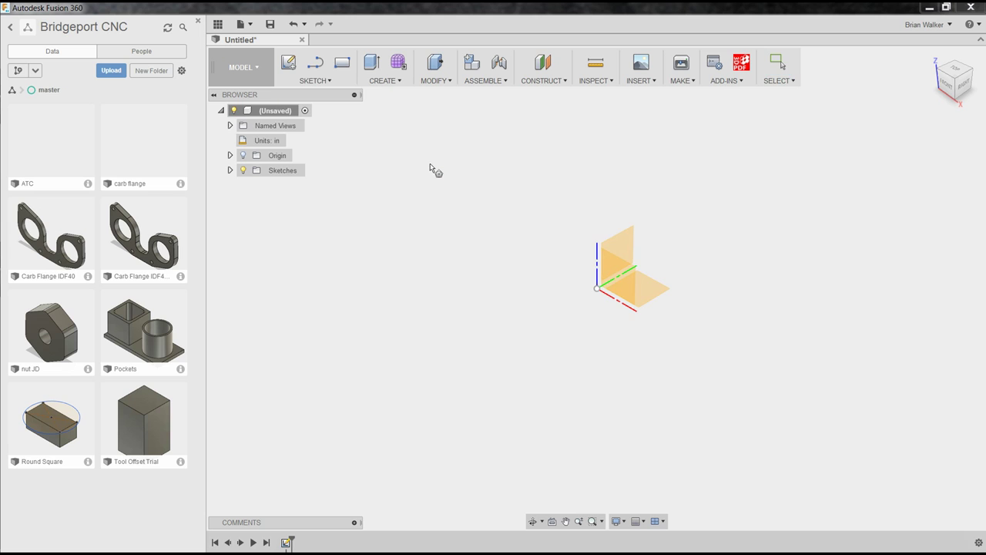
{"action": "left_click", "coordinate": [659, 293]}
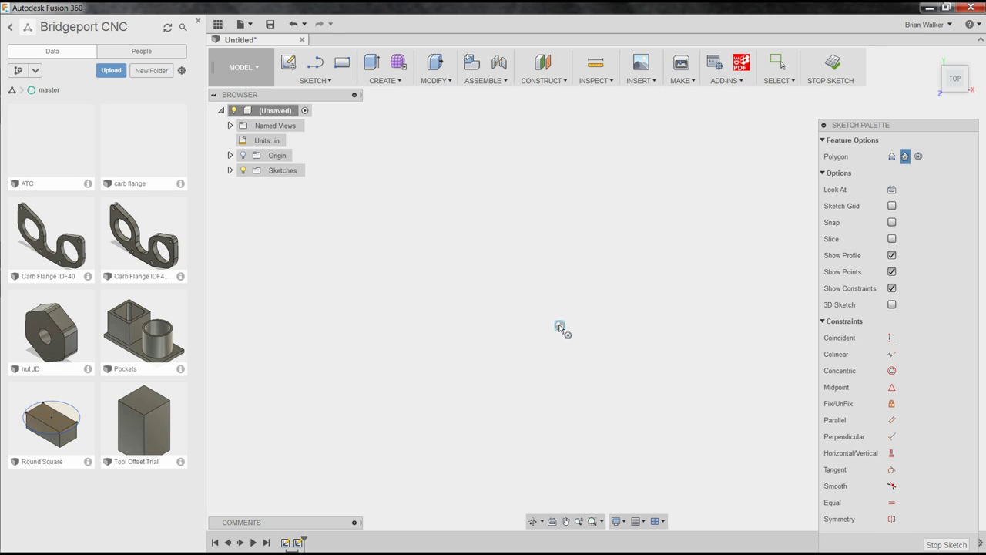
{"action": "left_click", "coordinate": [560, 326]}
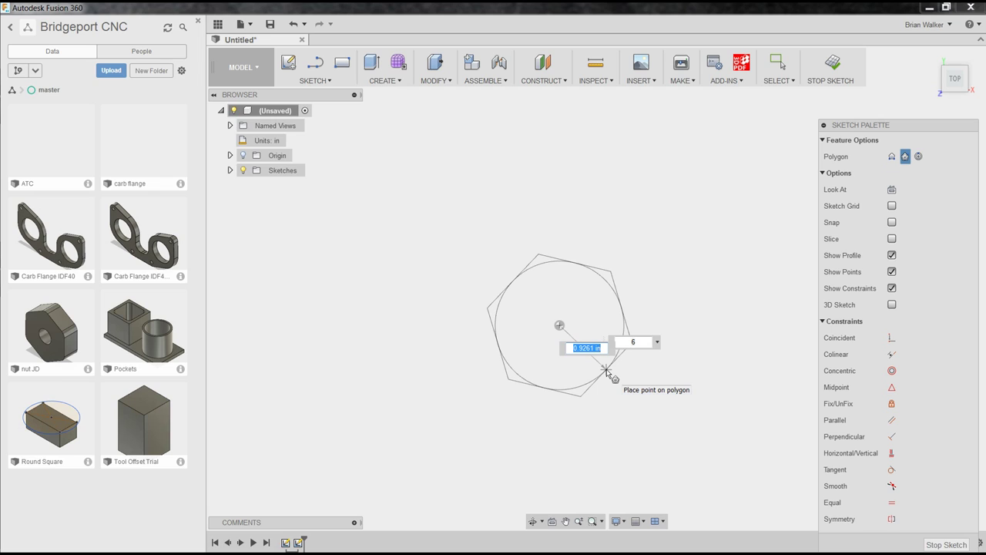
{"action": "type", "text": "1"}
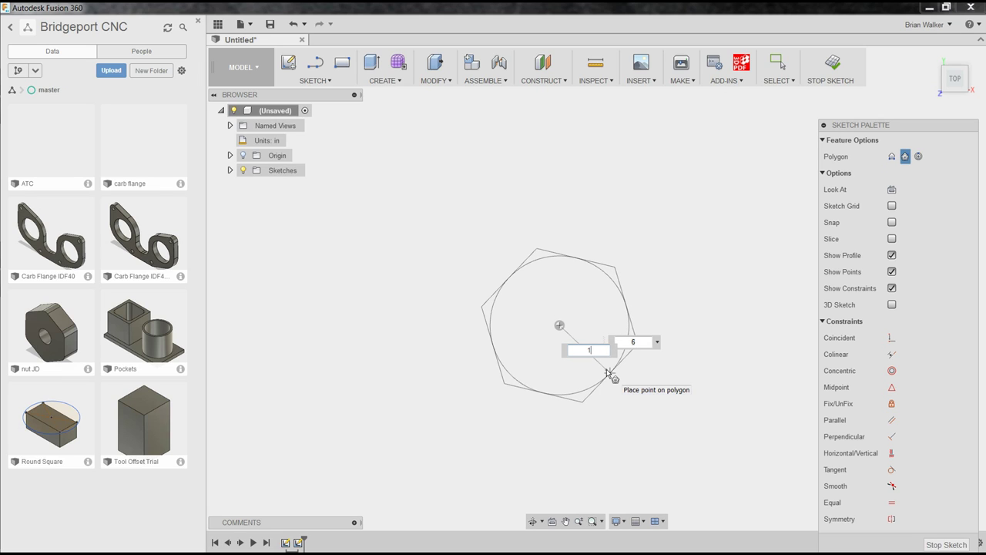
{"action": "type", "text": ".625/2"}
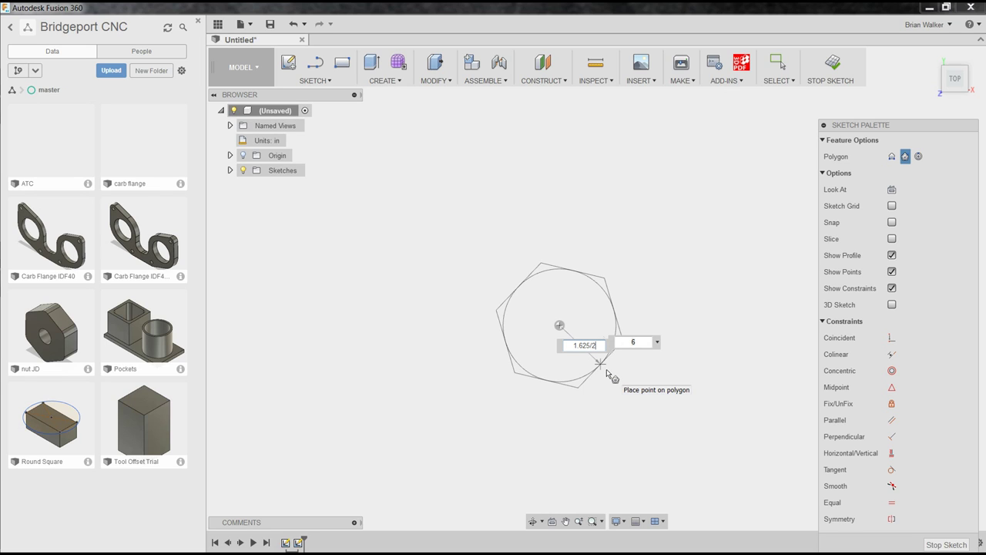
{"action": "key", "text": "Tab"}
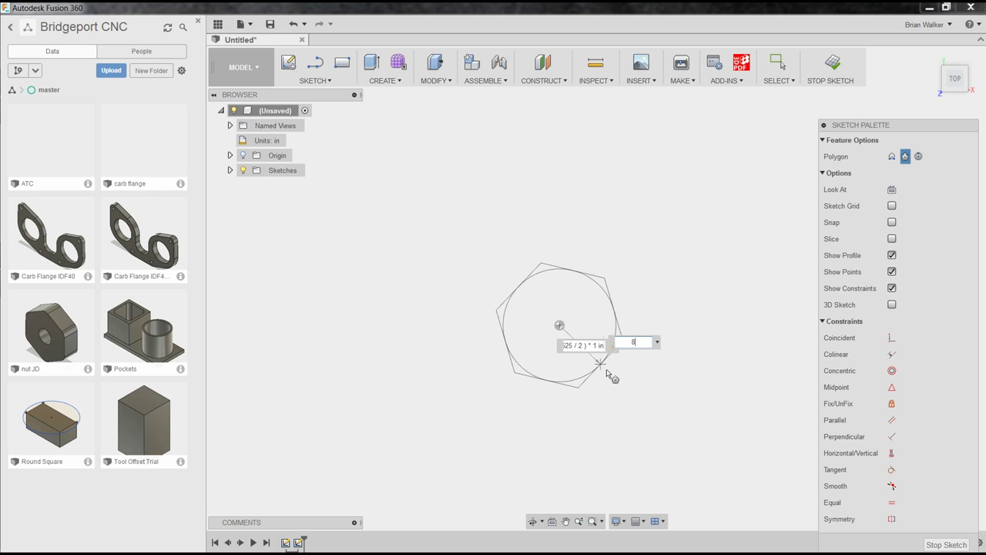
{"action": "type", "text": "8"}
{"action": "key", "text": "Return"}
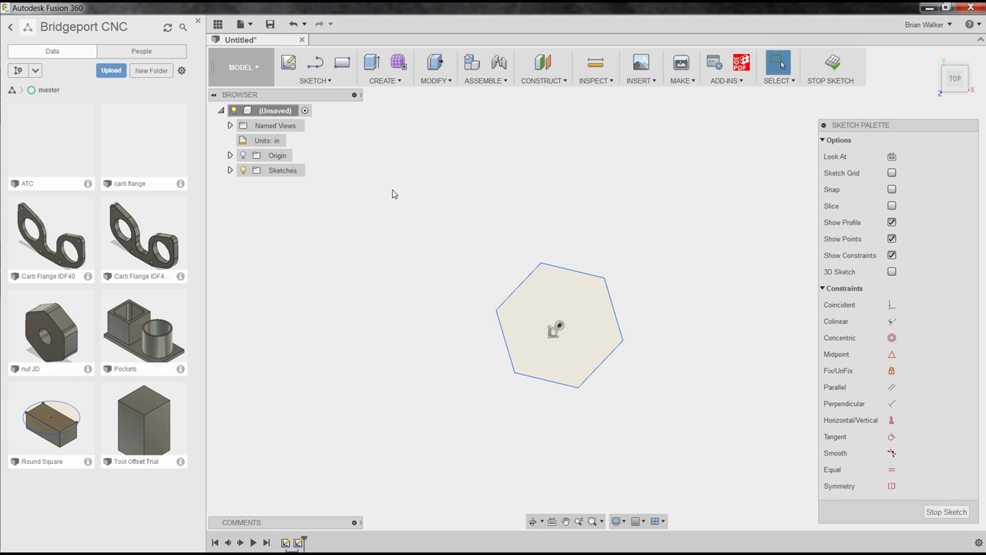
Step: Draw a 1 in diameter circle at the hexagon's centre and select the resulting ring profile
{"action": "key", "text": "c"}
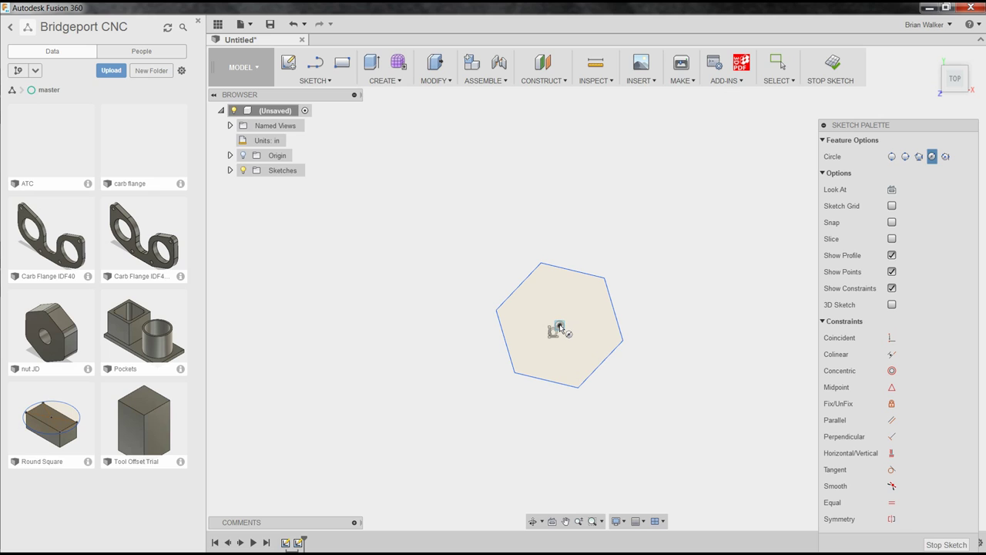
{"action": "left_click", "coordinate": [560, 327]}
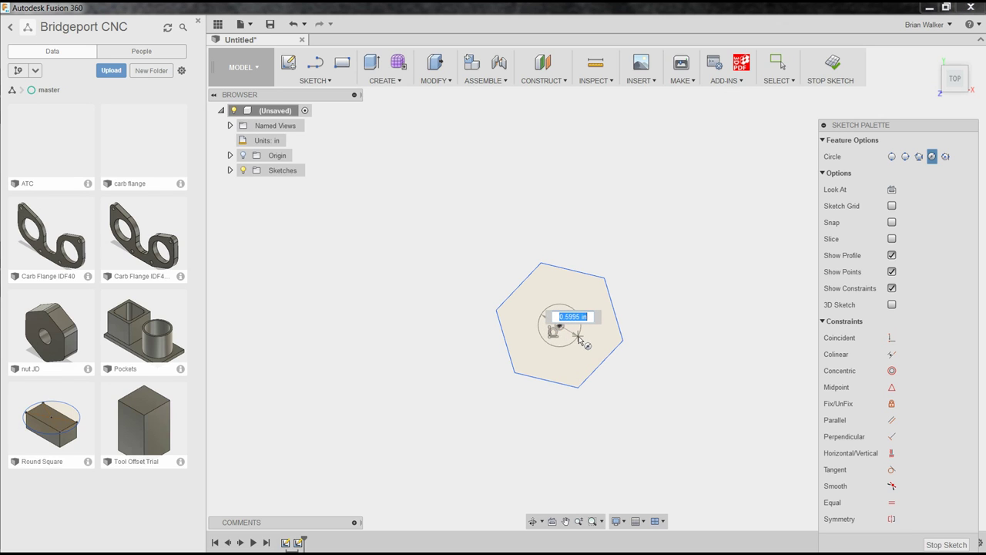
{"action": "type", "text": "1"}
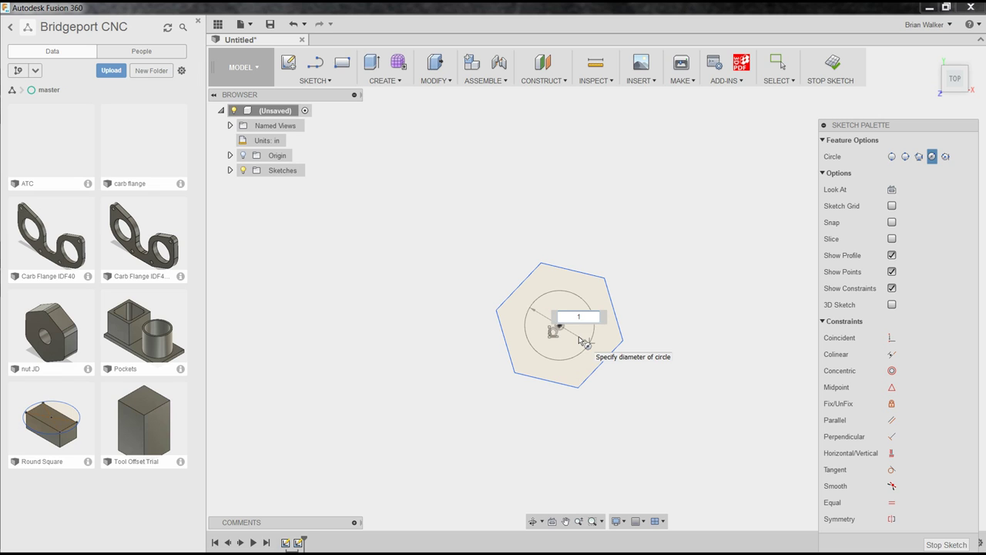
{"action": "key", "text": "Return"}
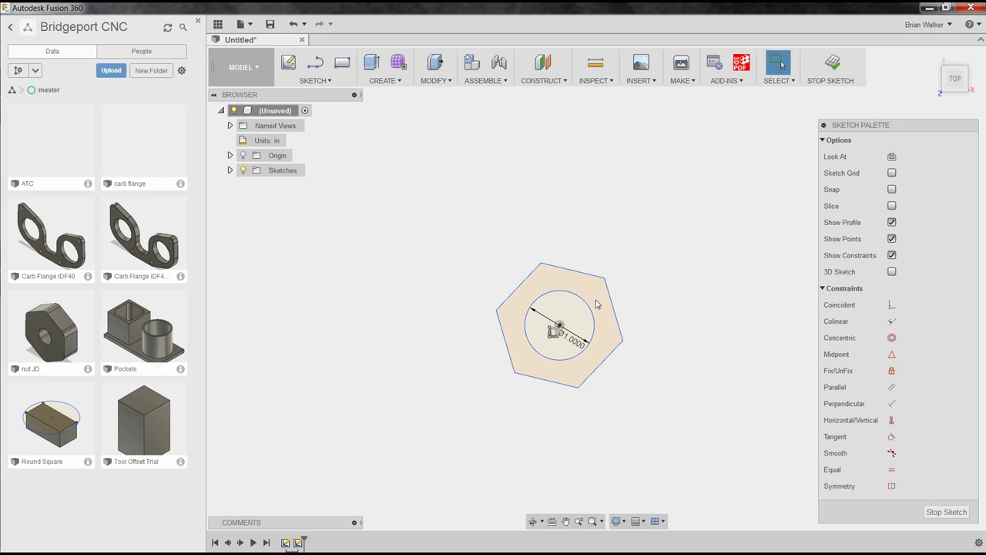
{"action": "left_click", "coordinate": [596, 304]}
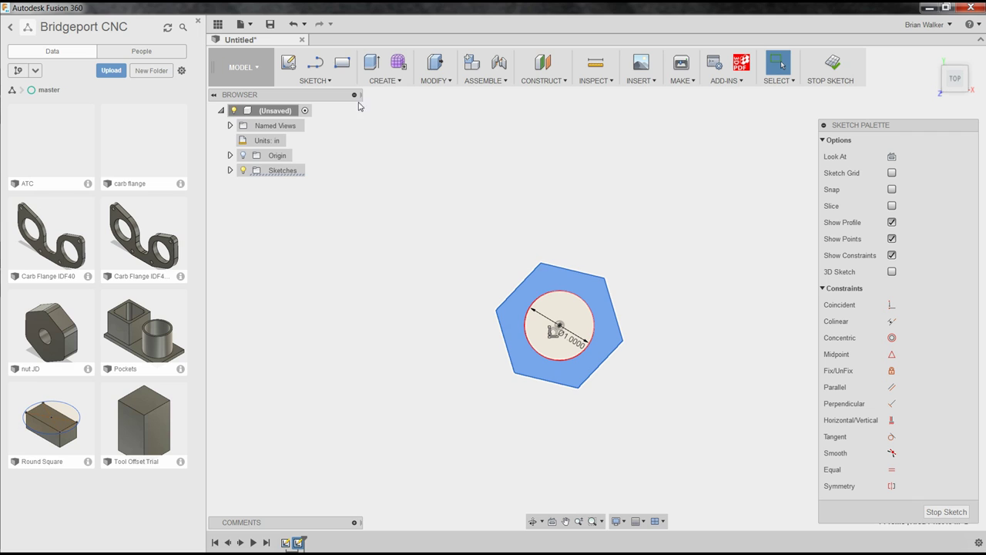
Step: Start a new-body extrusion of the hexagon ring profile and drag out a trial height
{"action": "left_click", "coordinate": [386, 80]}
{"action": "left_click", "coordinate": [382, 108]}
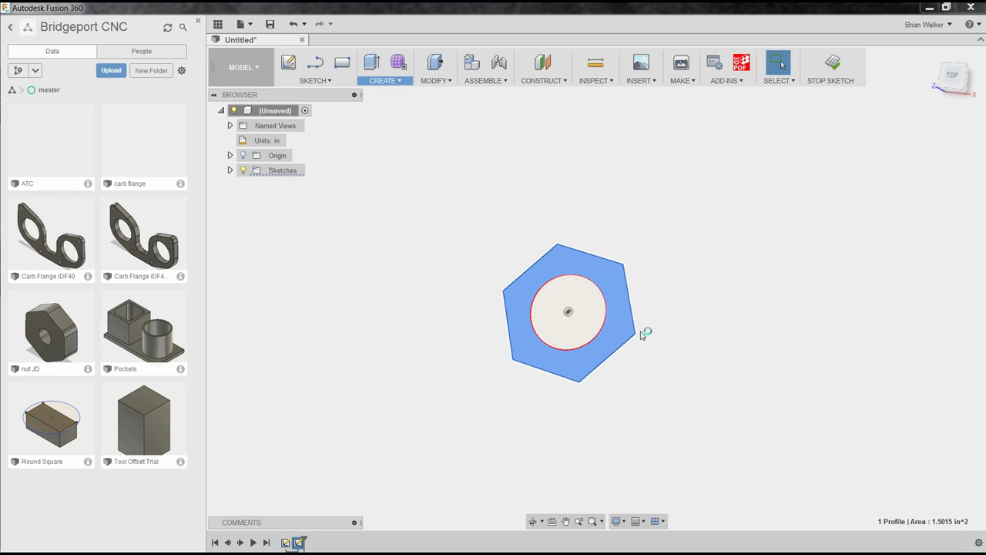
{"action": "left_click_drag", "start_coordinate": [623, 292], "coordinate": [622, 258]}
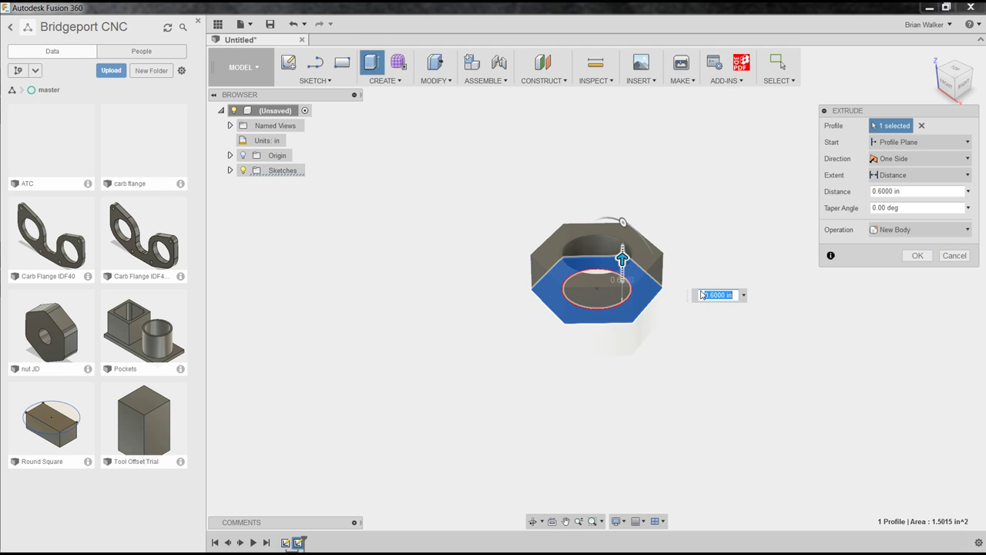
{"action": "left_click", "coordinate": [734, 296]}
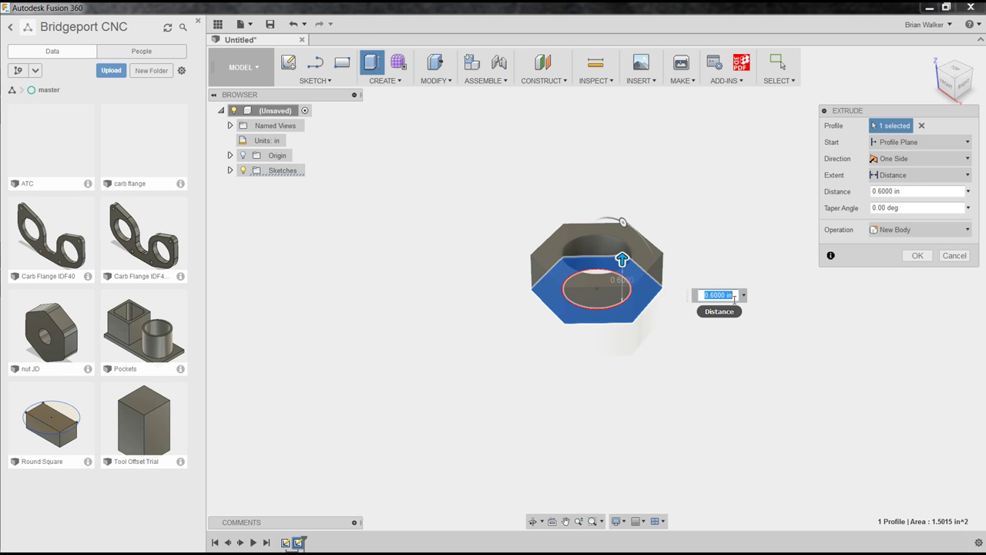
{"action": "type", "text": "63"}
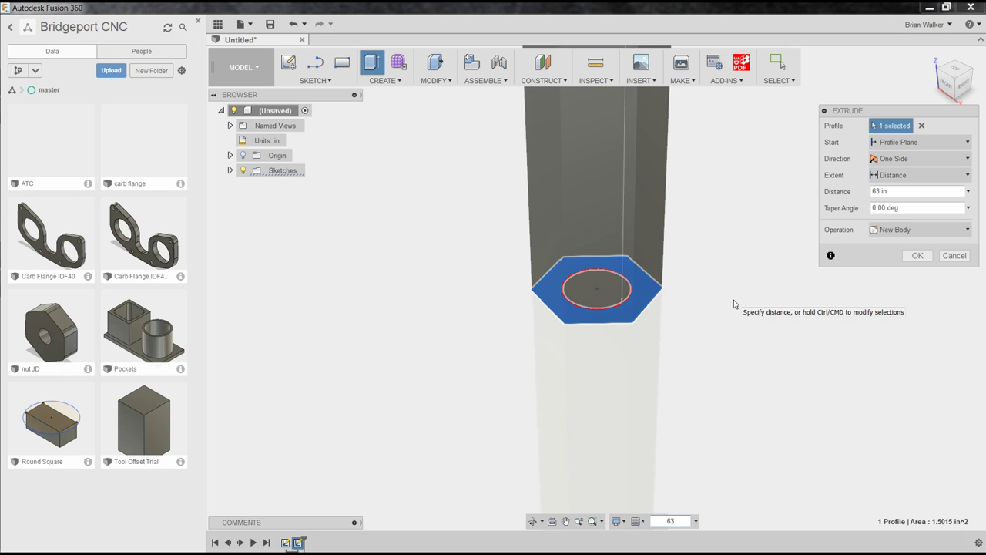
{"action": "type", "text": "/64"}
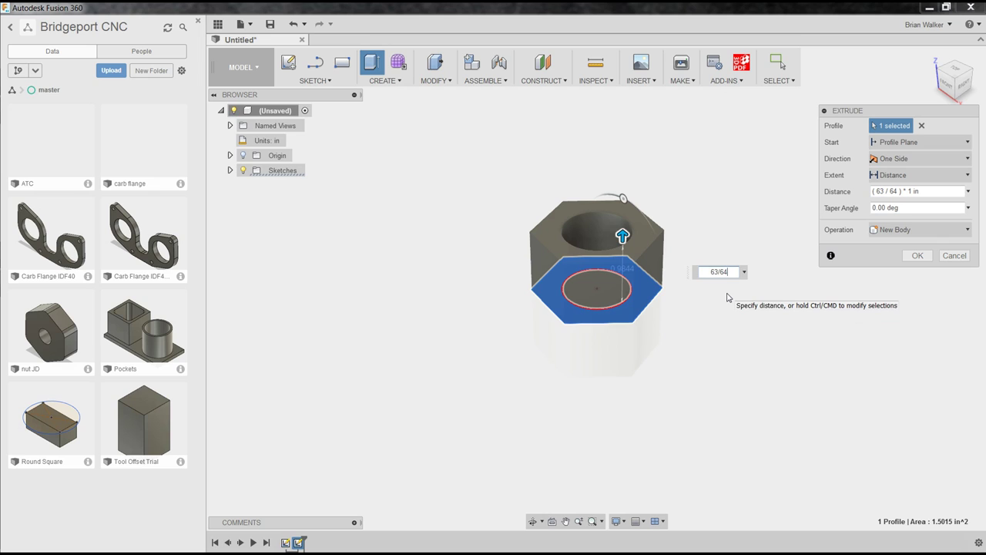
{"action": "key", "text": "BackSpace"}
{"action": "key", "text": "BackSpace"}
{"action": "key", "text": "BackSpace"}
{"action": "key", "text": "BackSpace"}
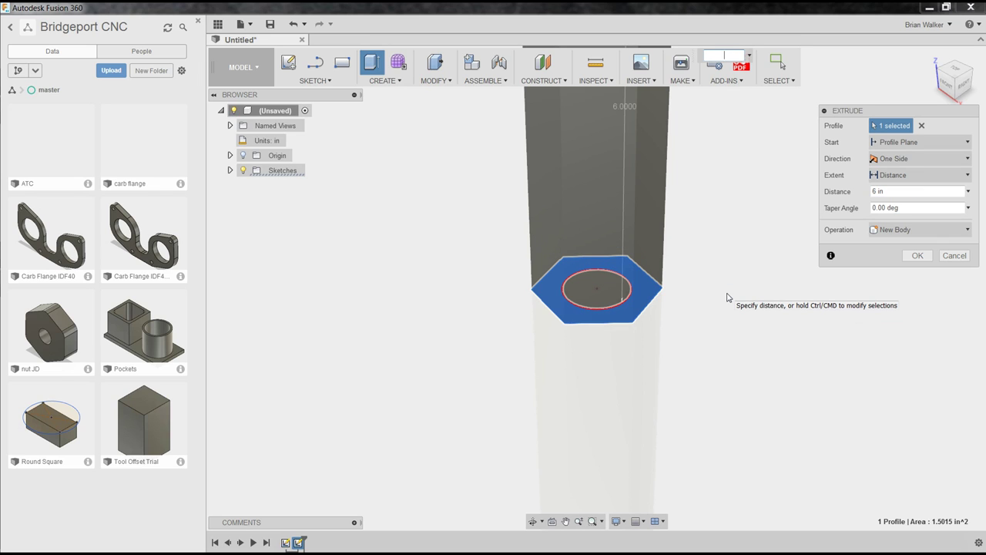
{"action": "scroll", "coordinate": [736, 293], "scroll_direction": "down", "scroll_amount": 1}
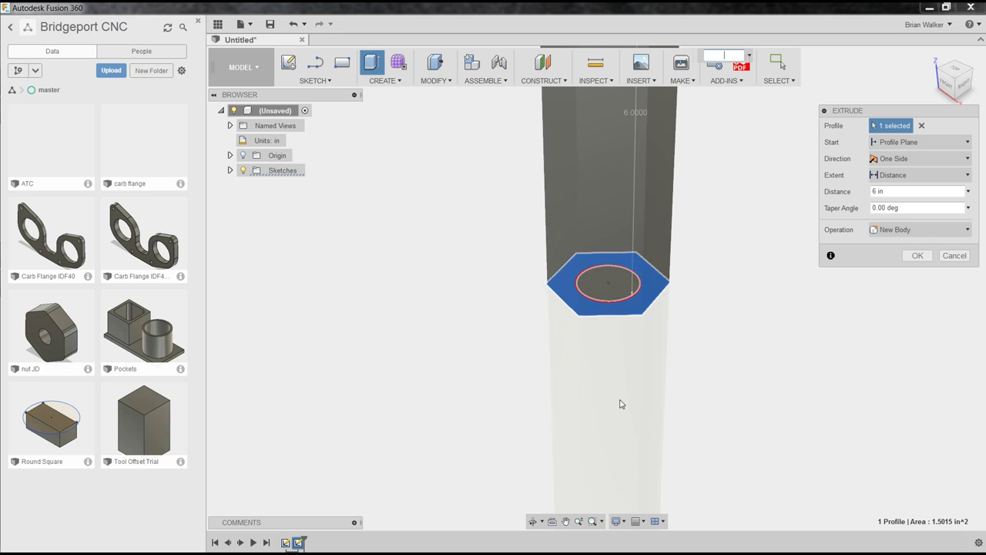
{"action": "scroll", "coordinate": [622, 404], "scroll_direction": "down", "scroll_amount": 4}
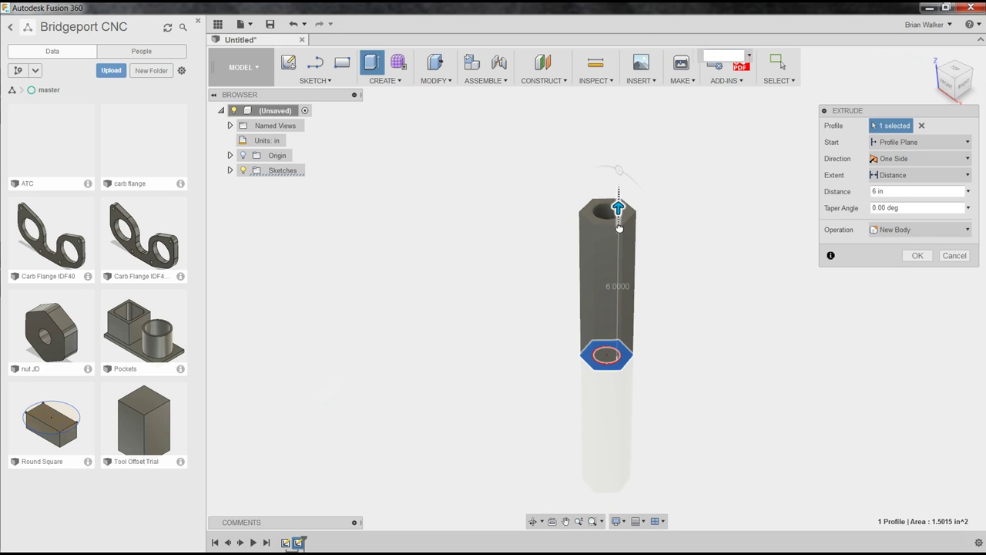
{"action": "left_click_drag", "start_coordinate": [619, 228], "coordinate": [618, 299]}
Step: Set the extrusion distance to 63/64 in and commit the solid nut body
{"action": "left_click", "coordinate": [703, 331]}
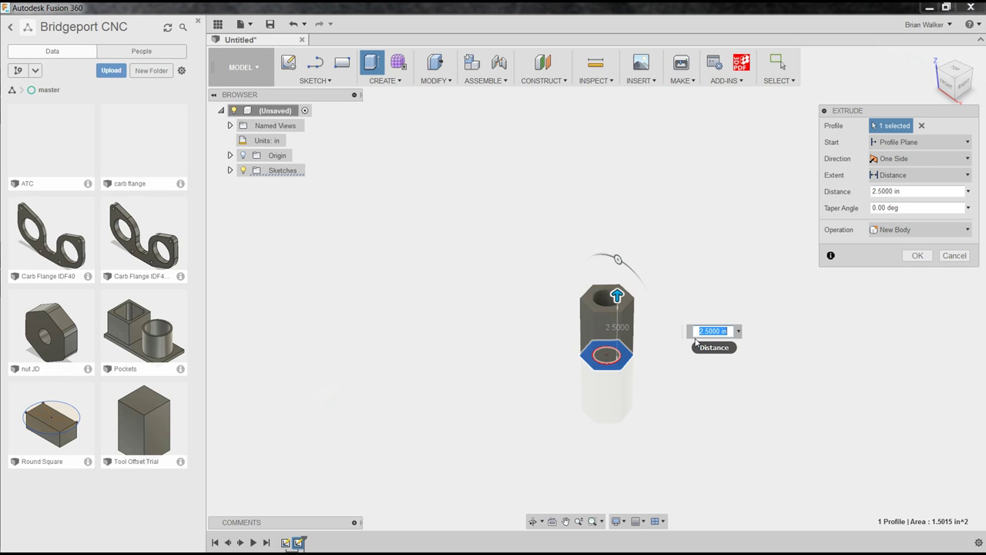
{"action": "type", "text": "63"}
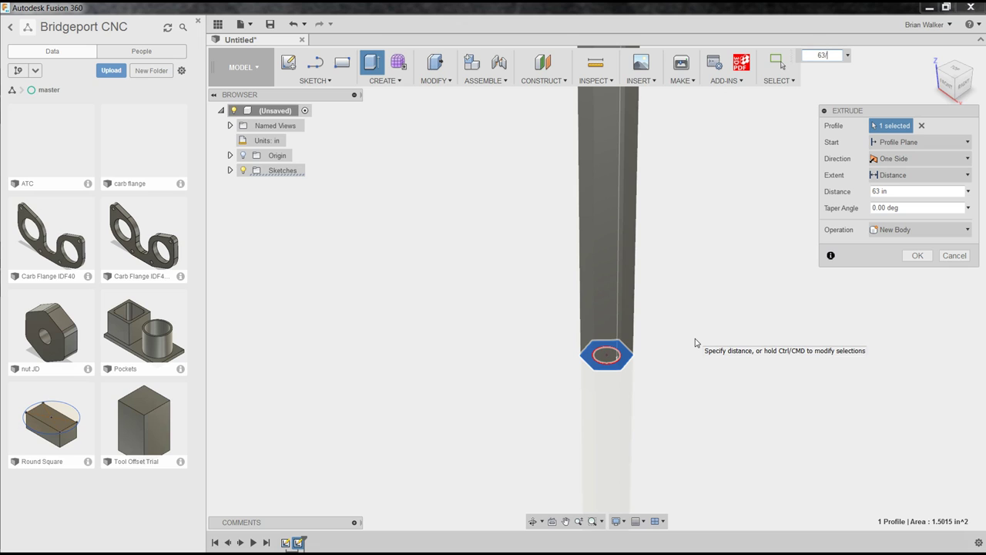
{"action": "scroll", "coordinate": [695, 342], "scroll_direction": "down", "scroll_amount": 5}
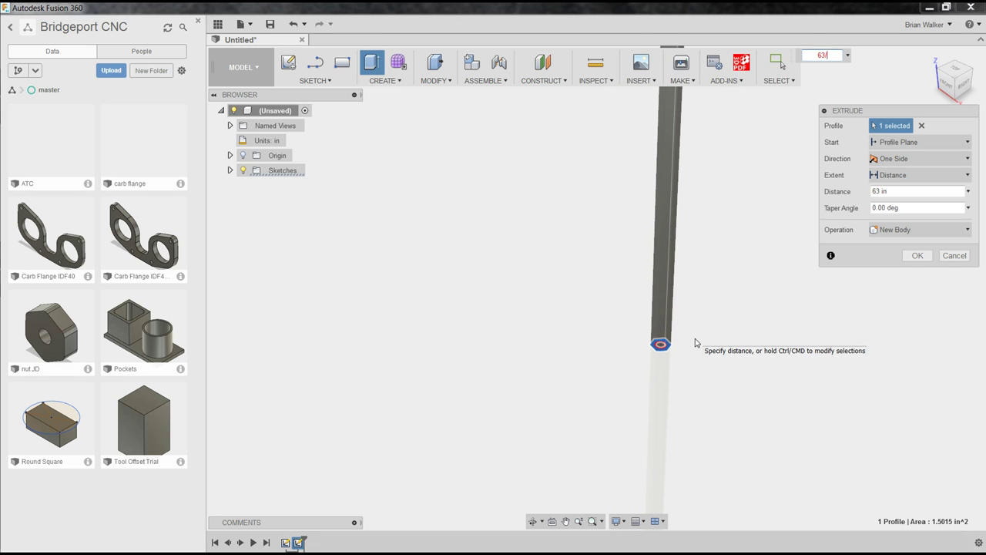
{"action": "type", "text": "/64"}
{"action": "key", "text": "Return"}
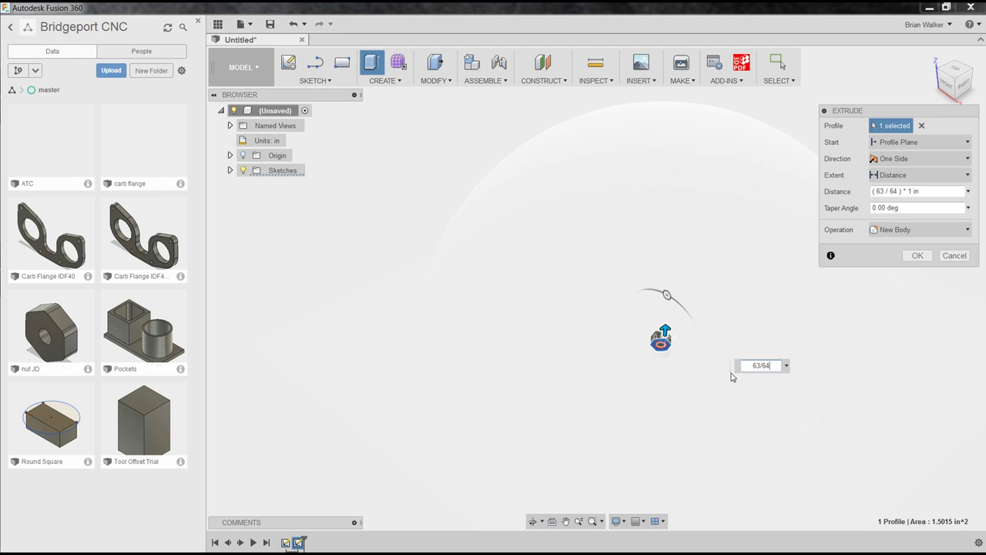
{"action": "scroll", "coordinate": [725, 377], "scroll_direction": "up", "scroll_amount": 5}
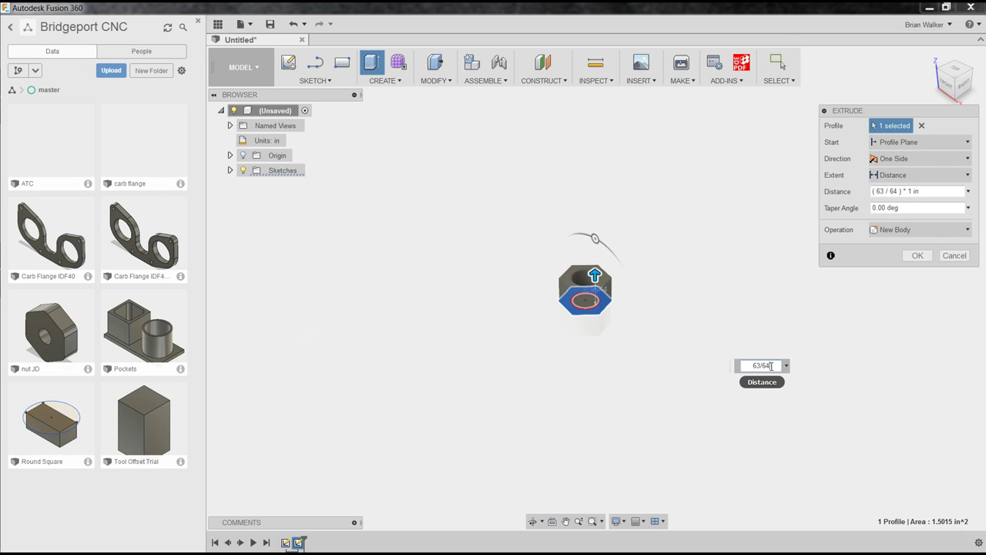
{"action": "double_click", "coordinate": [772, 365]}
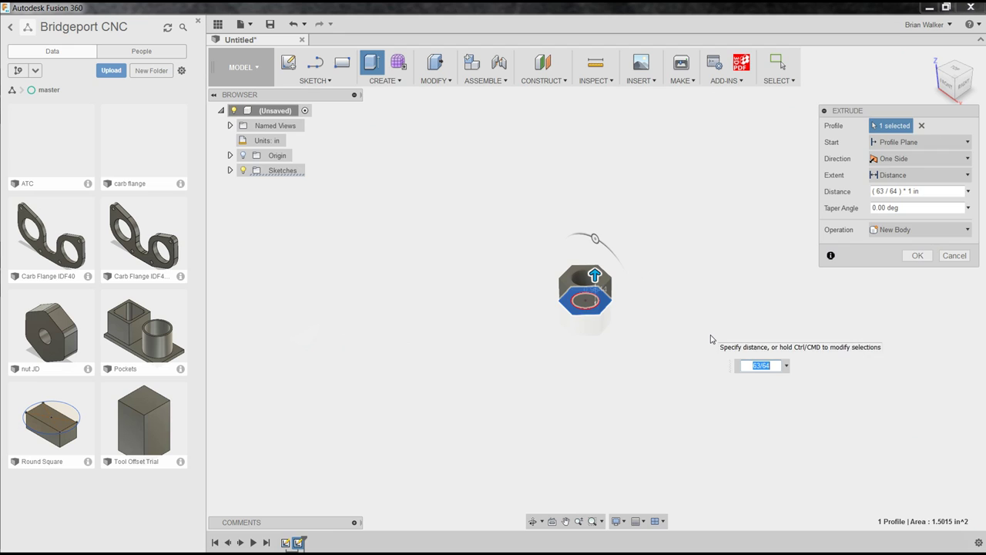
{"action": "key", "text": "Return"}
{"action": "scroll", "coordinate": [579, 262], "scroll_direction": "down", "scroll_amount": 1}
Step: Add a full-length 1-8 UNC, class 3B, right-hand thread to the nut's bore
{"action": "scroll", "coordinate": [578, 262], "scroll_direction": "up", "scroll_amount": 2}
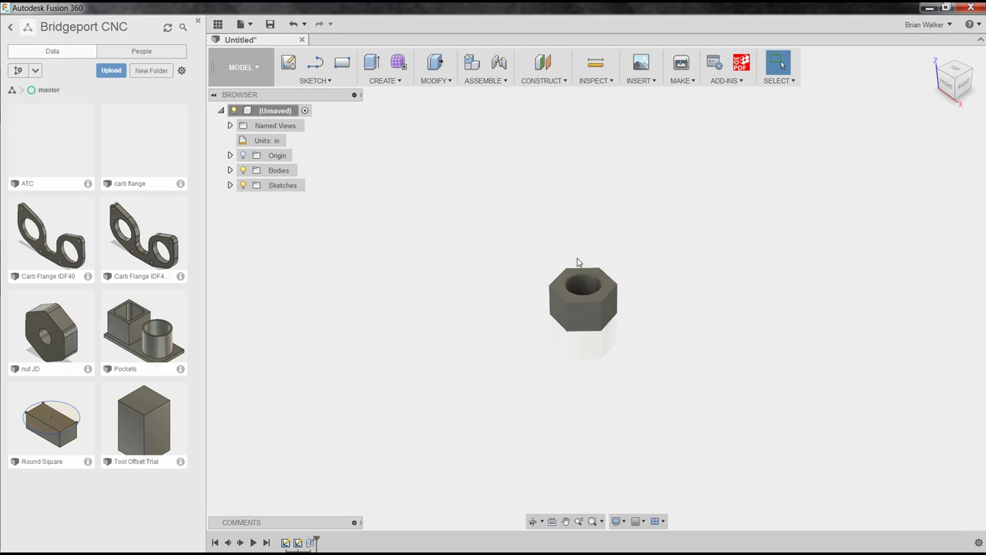
{"action": "scroll", "coordinate": [578, 263], "scroll_direction": "up", "scroll_amount": 3}
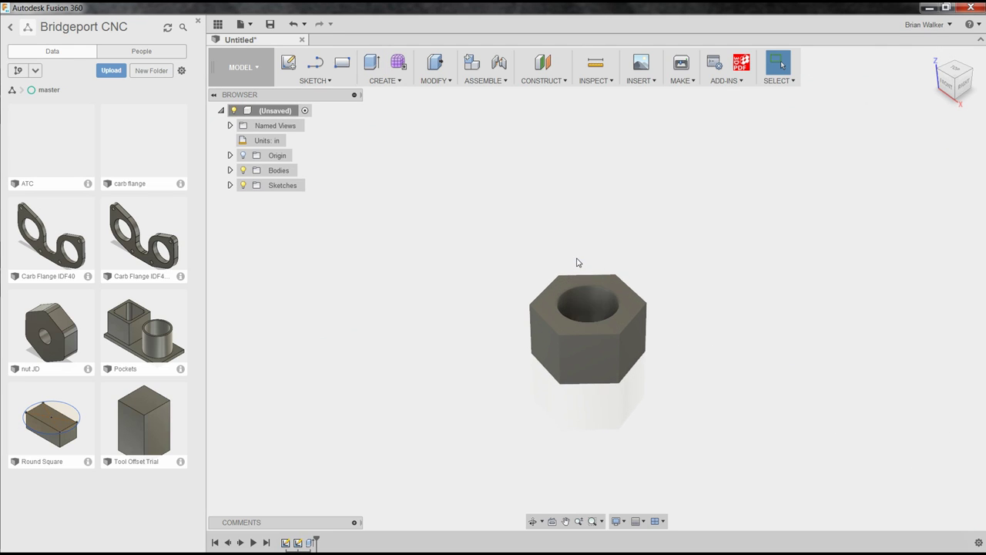
{"action": "left_click", "coordinate": [586, 312]}
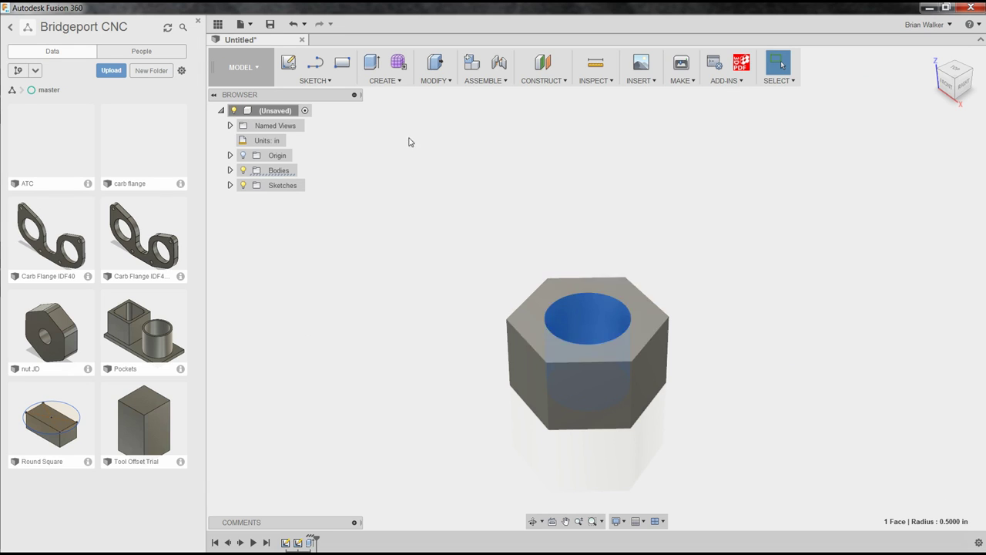
{"action": "left_click", "coordinate": [430, 81]}
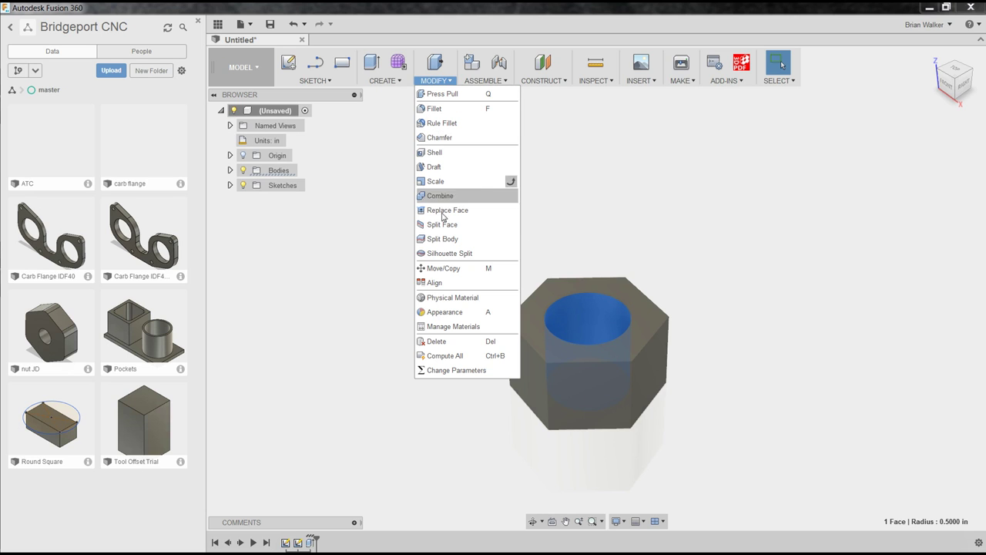
{"action": "left_click", "coordinate": [385, 80]}
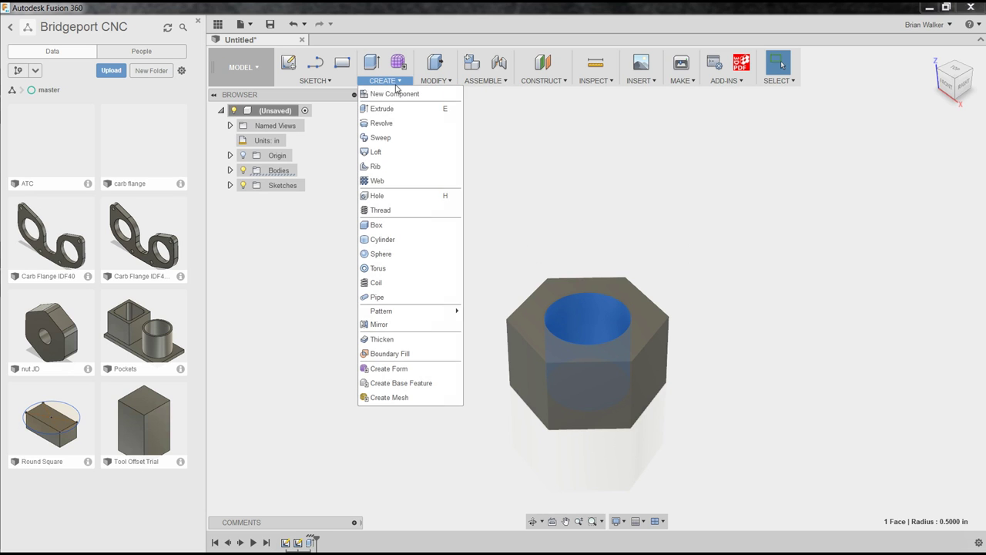
{"action": "left_click", "coordinate": [392, 211]}
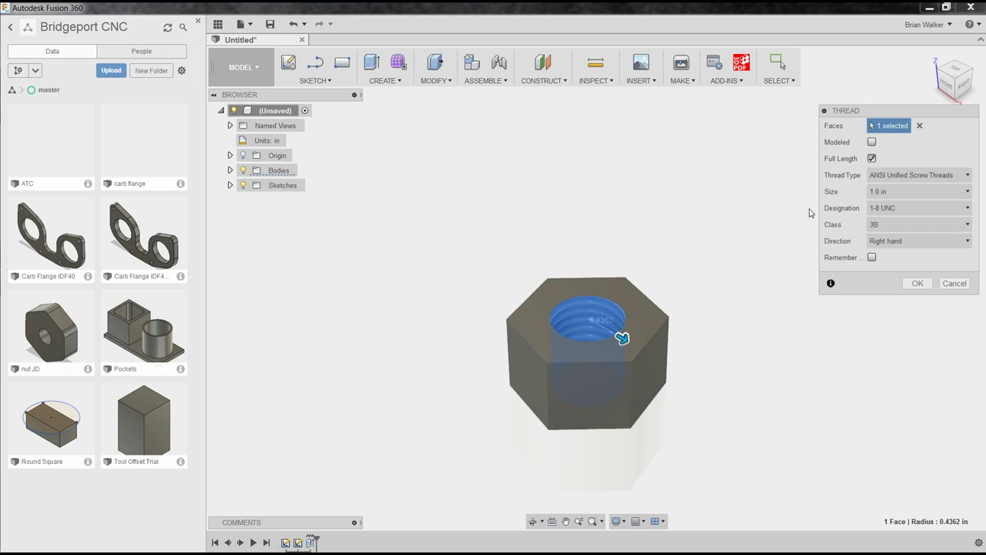
{"action": "left_click", "coordinate": [893, 209]}
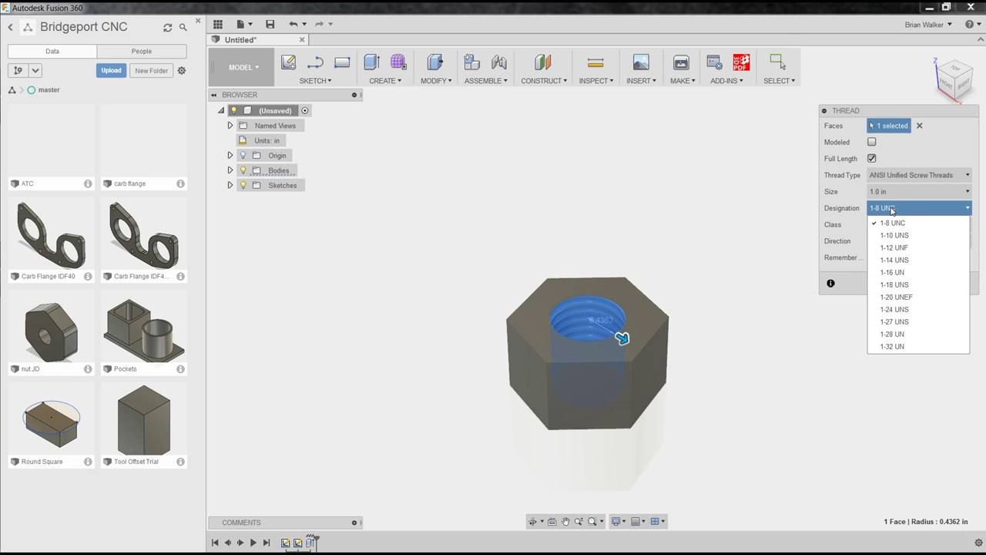
{"action": "left_click", "coordinate": [917, 151]}
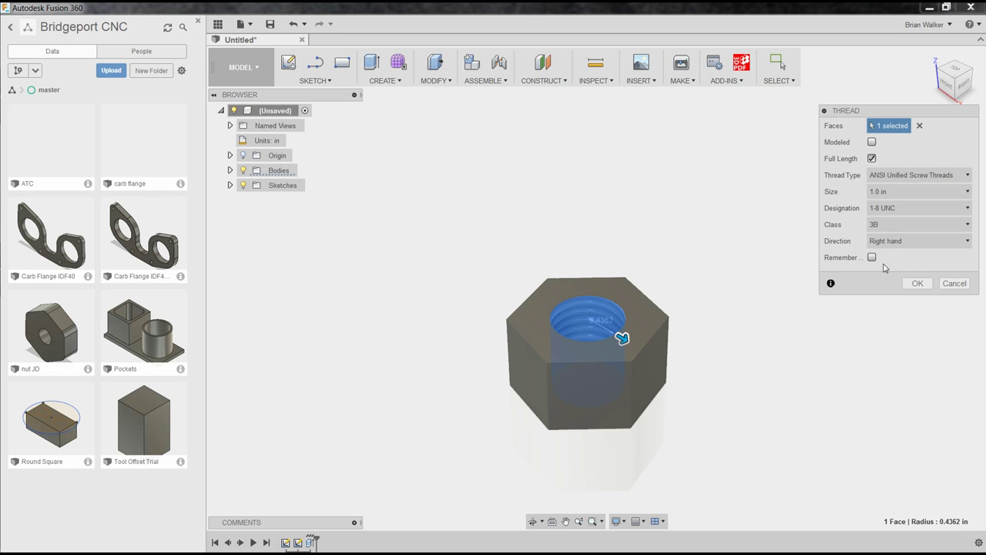
{"action": "left_click", "coordinate": [917, 283]}
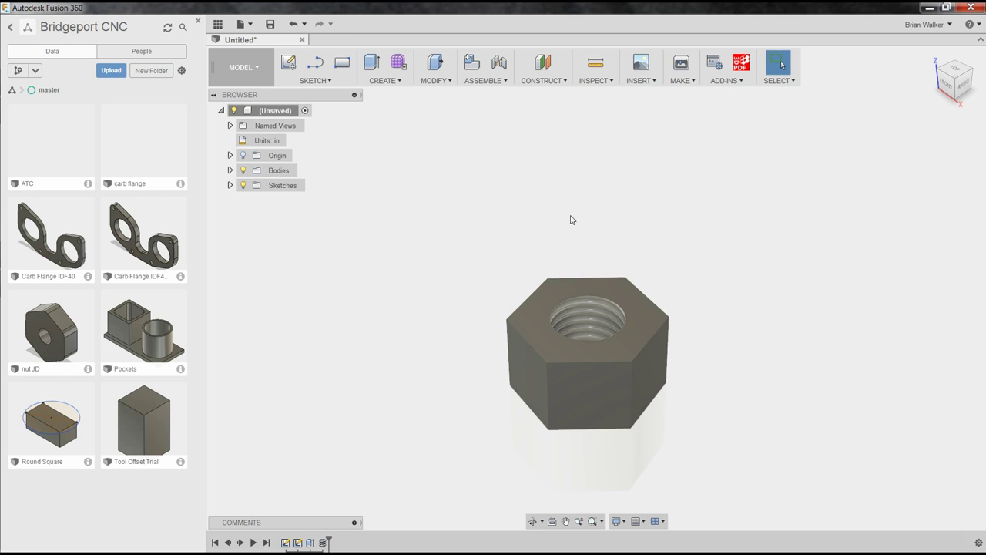
Step: Orbit to the nut's underside and bring up the Modify menu for filleting
{"action": "middle_click_drag", "start_coordinate": [550, 219], "coordinate": [550, 280], "text": "shift"}
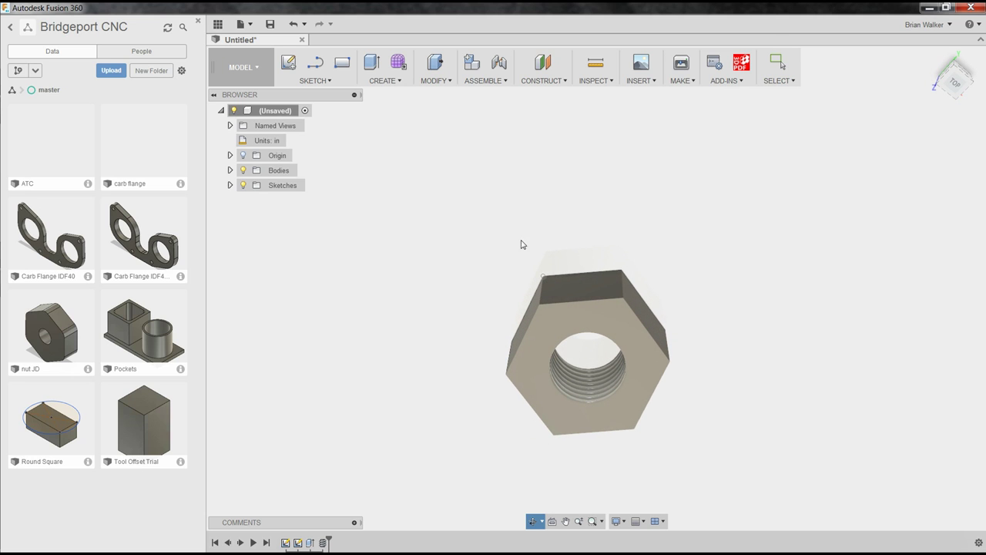
{"action": "left_click", "coordinate": [390, 84]}
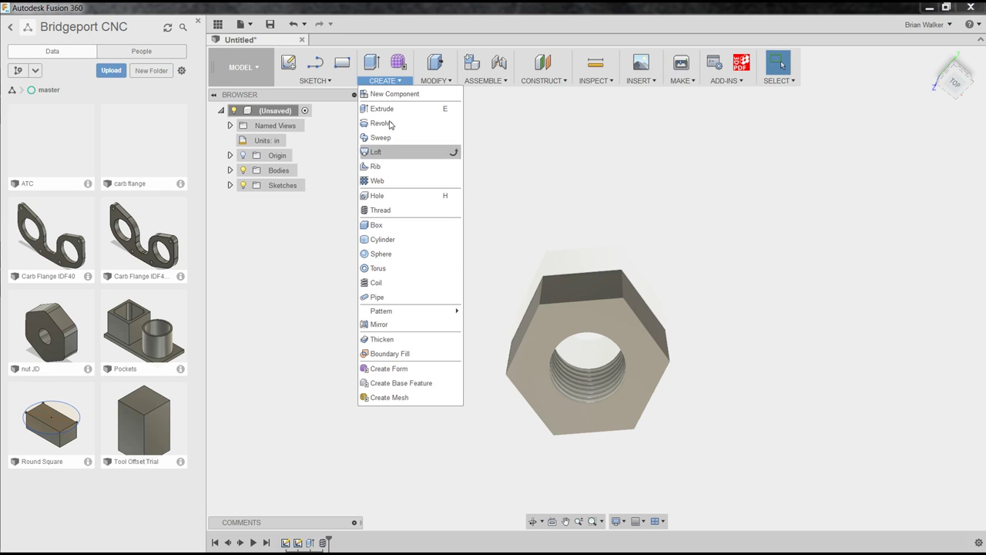
{"action": "left_click", "coordinate": [436, 81]}
Step: Fillet all six vertical hexagon edges with a 0.1 in radius
{"action": "left_click", "coordinate": [442, 112]}
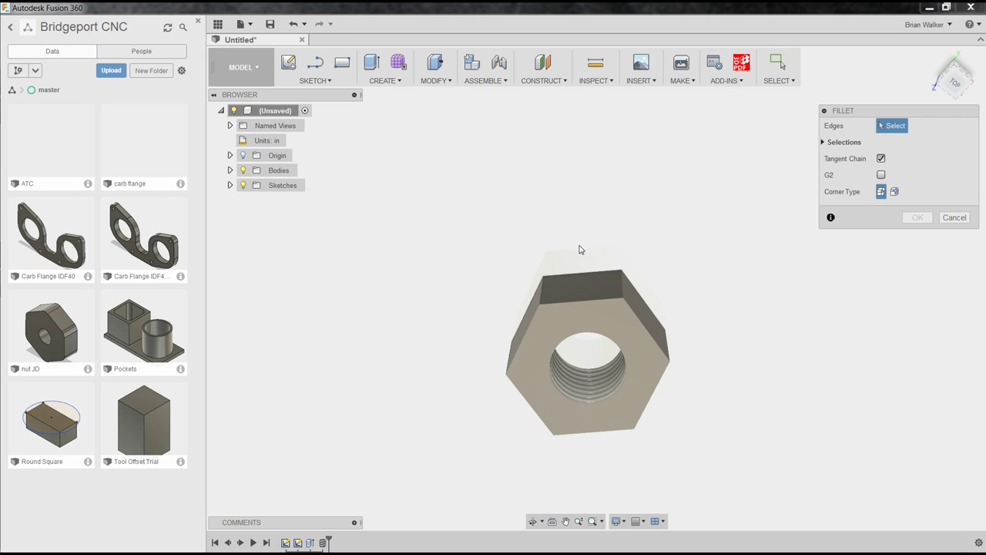
{"action": "left_click", "coordinate": [620, 279]}
{"action": "left_click", "coordinate": [536, 292]}
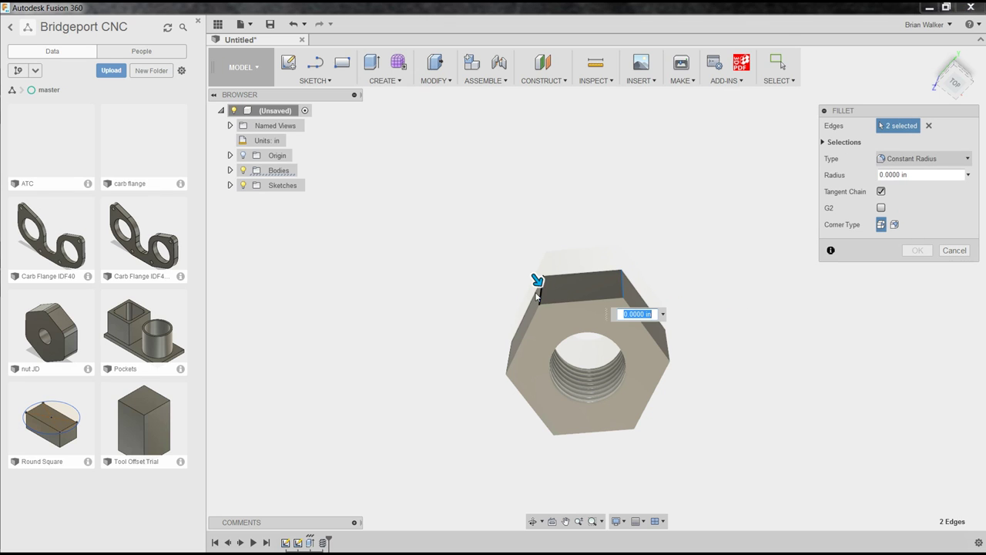
{"action": "left_click", "coordinate": [508, 362]}
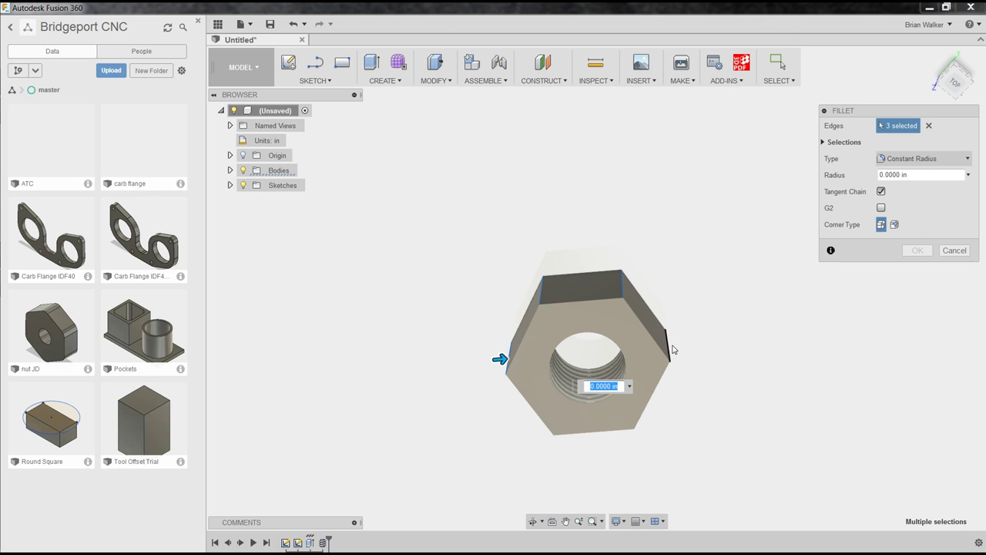
{"action": "left_click", "coordinate": [667, 348]}
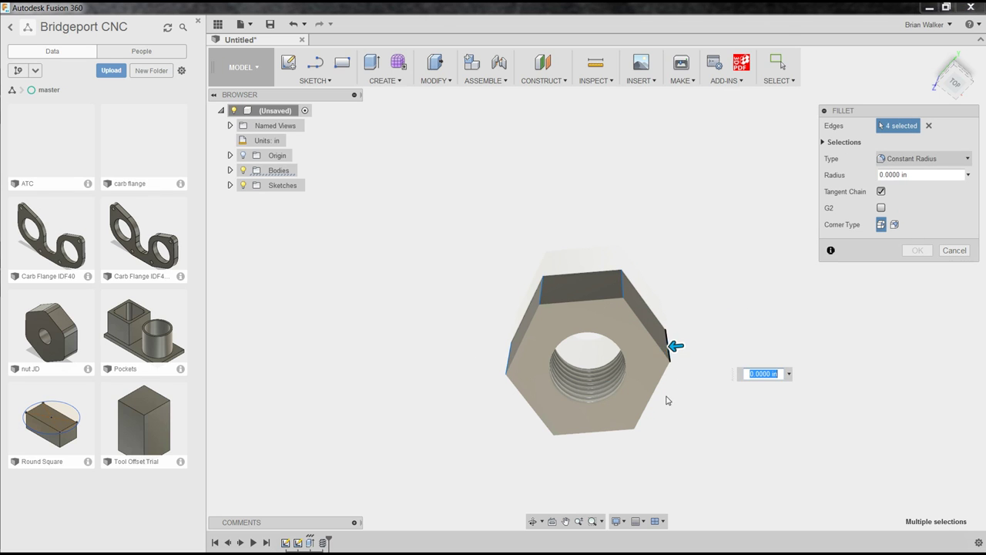
{"action": "left_click", "coordinate": [637, 426]}
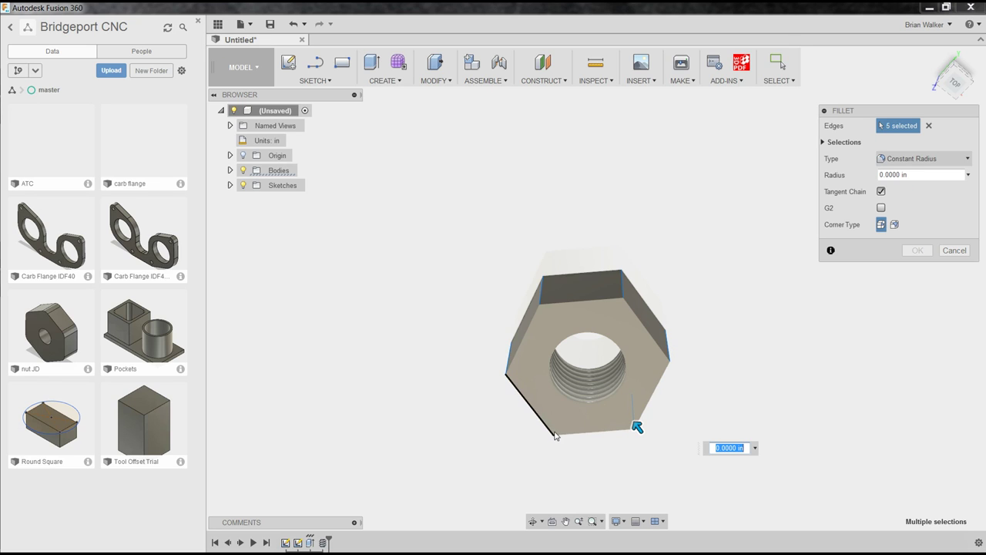
{"action": "left_click", "coordinate": [555, 432]}
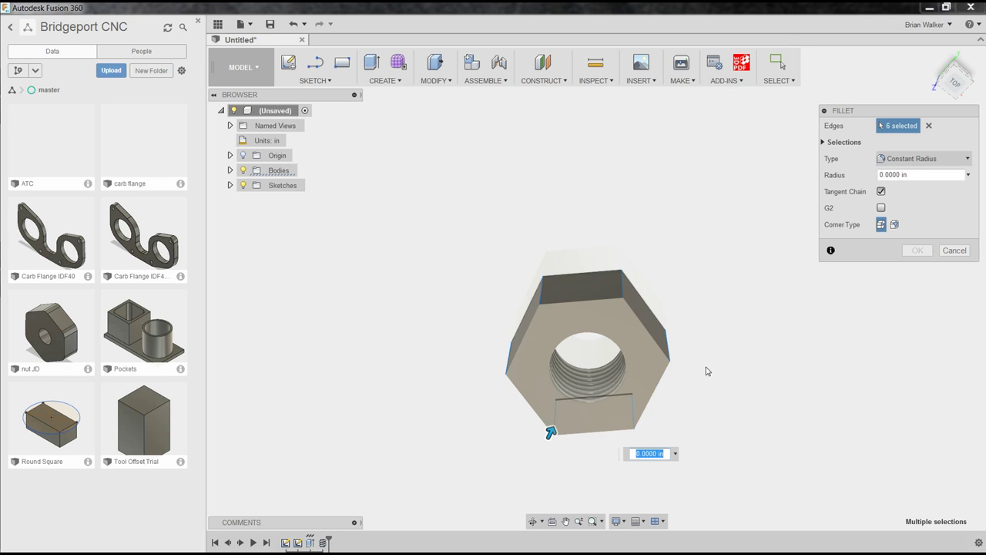
{"action": "left_click", "coordinate": [892, 175]}
{"action": "triple_click", "coordinate": [892, 175]}
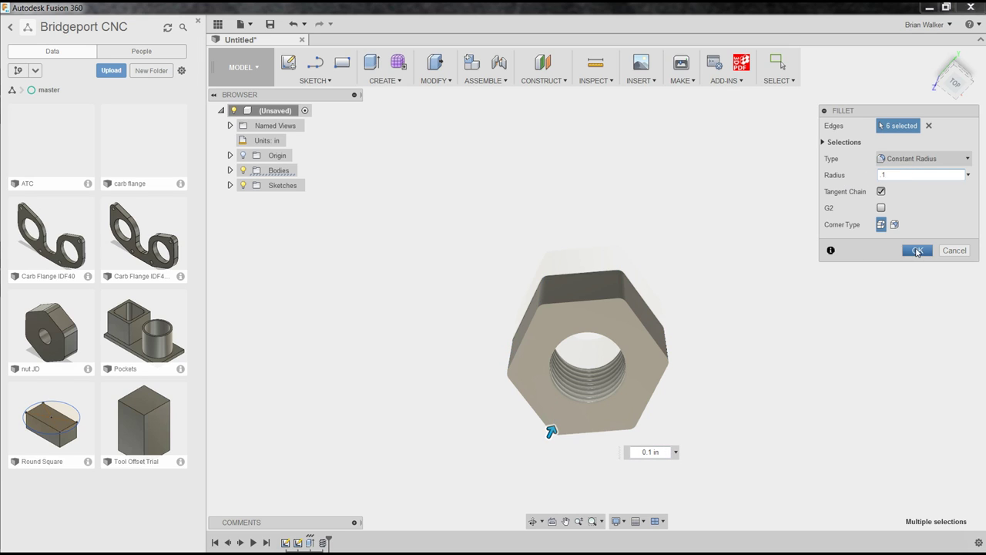
{"action": "left_click", "coordinate": [917, 251]}
{"action": "middle_click_drag", "start_coordinate": [626, 347], "coordinate": [463, 344], "text": "shift"}
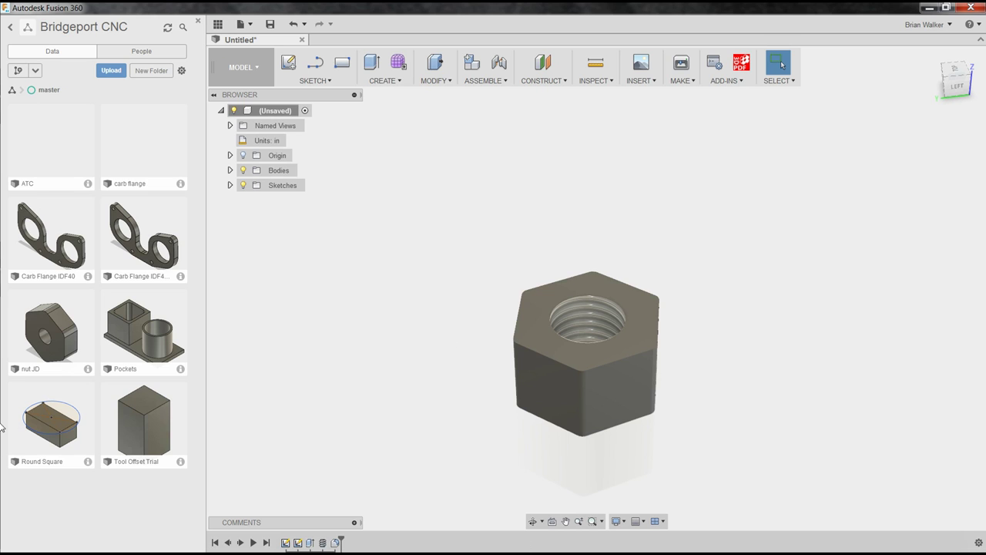
Step: Bring up the Windows Start menu over the finished threaded nut
{"action": "mouse_move", "coordinate": [2, 428]}
{"action": "left_click", "coordinate": [20, 17]}
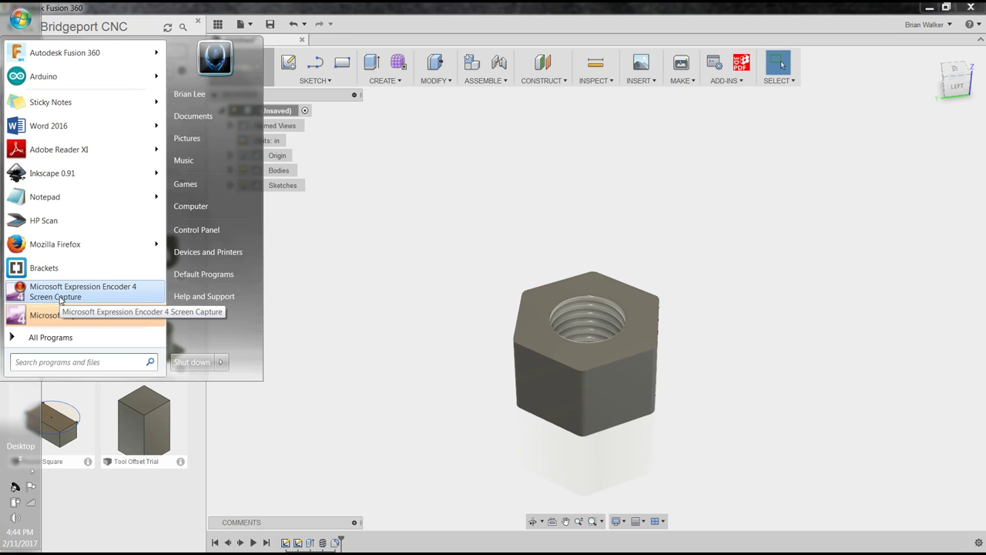
Step: Dismiss the Start menu and reveal the hidden notification-area icons
{"action": "left_click", "coordinate": [484, 227]}
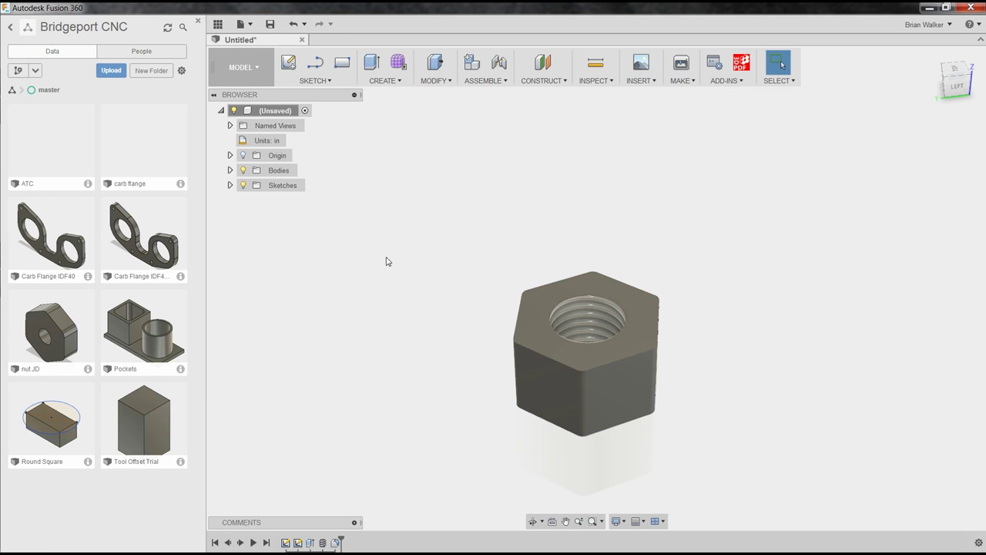
{"action": "left_click", "coordinate": [32, 472]}
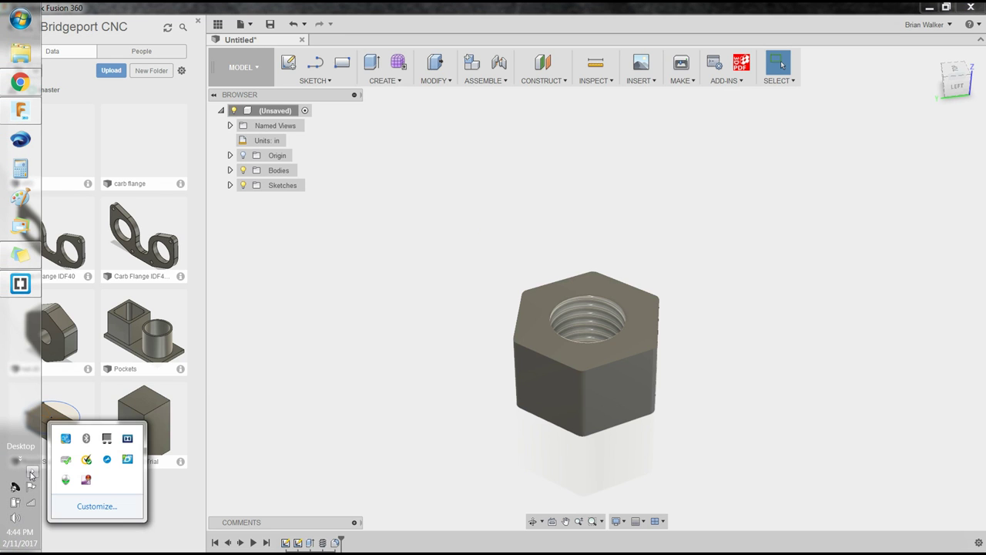